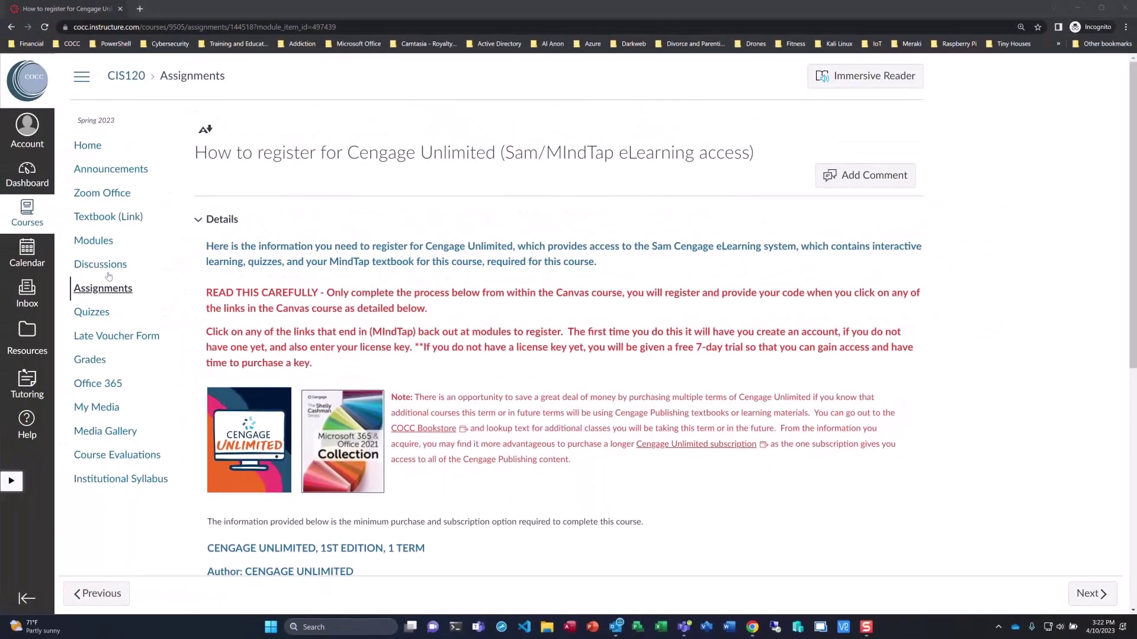
Return from the Cengage registration instructions to the CIS120 course's Modules list.
{"action": "left_click", "coordinate": [95, 242]}
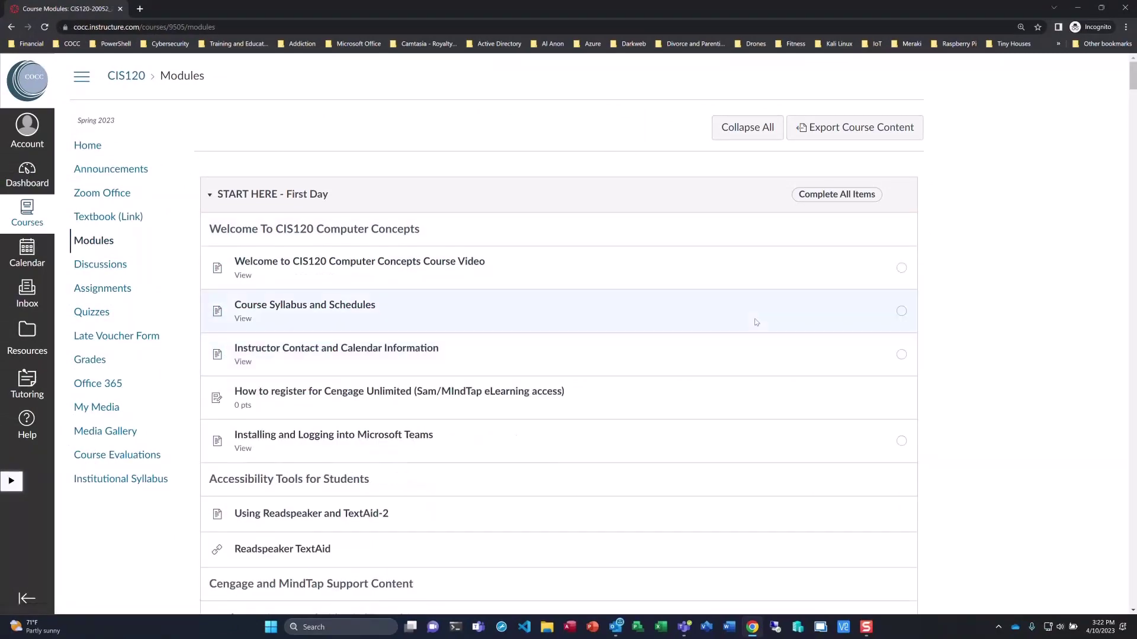
Open Week 1's 1.2 Reading (MindTap) item and launch it in a new window.
{"action": "scroll", "coordinate": [758, 332], "scroll_direction": "down", "scroll_amount": 3}
{"action": "scroll", "coordinate": [752, 337], "scroll_direction": "down", "scroll_amount": 4}
{"action": "scroll", "coordinate": [739, 335], "scroll_direction": "down", "scroll_amount": 3}
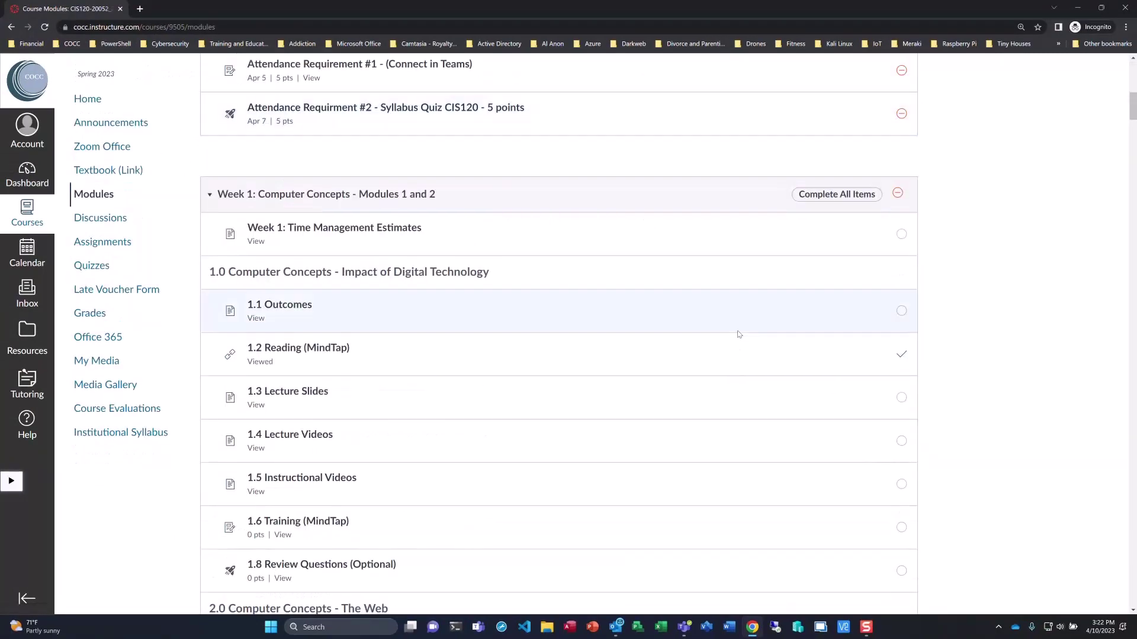
{"action": "left_click", "coordinate": [317, 351]}
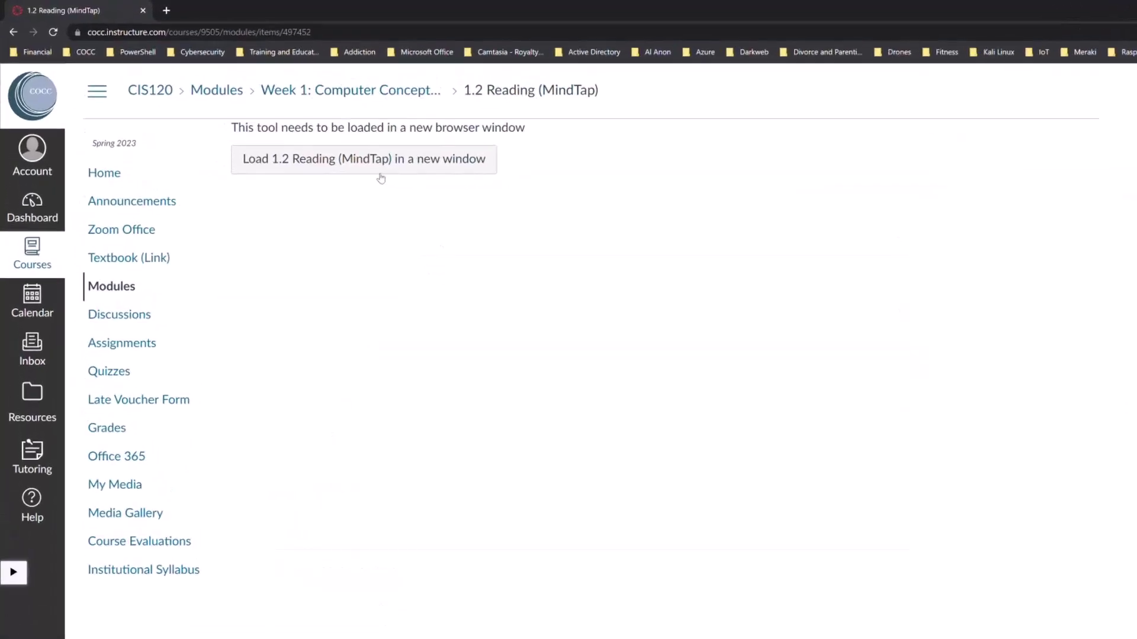
{"action": "left_click", "coordinate": [331, 164]}
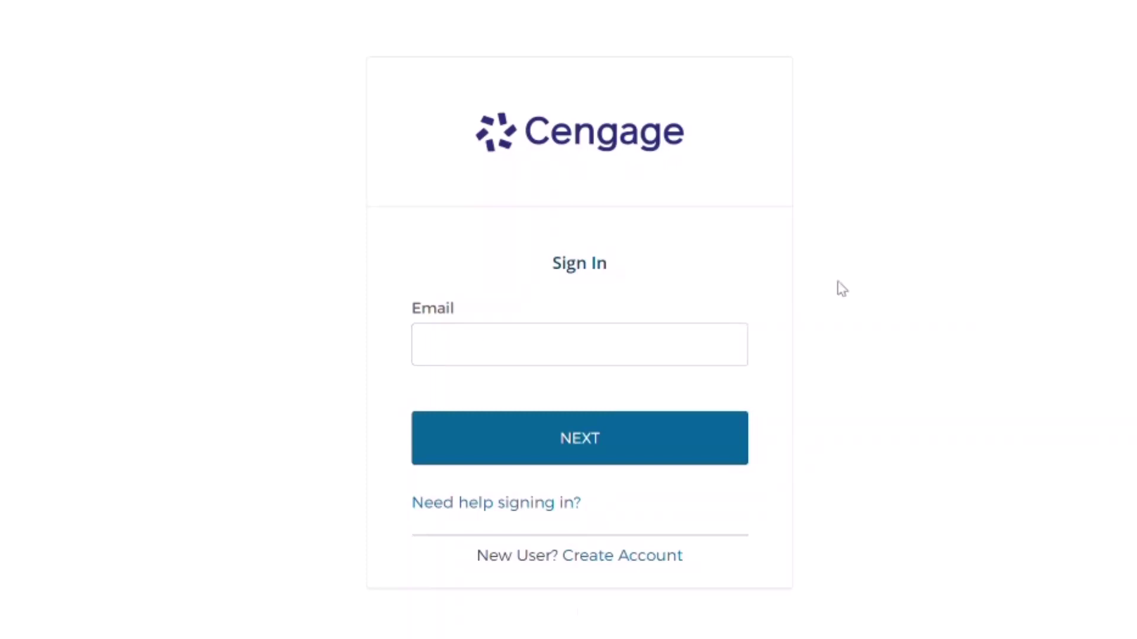
Start a new Cengage student account and submit your email address.
{"action": "left_click", "coordinate": [649, 562]}
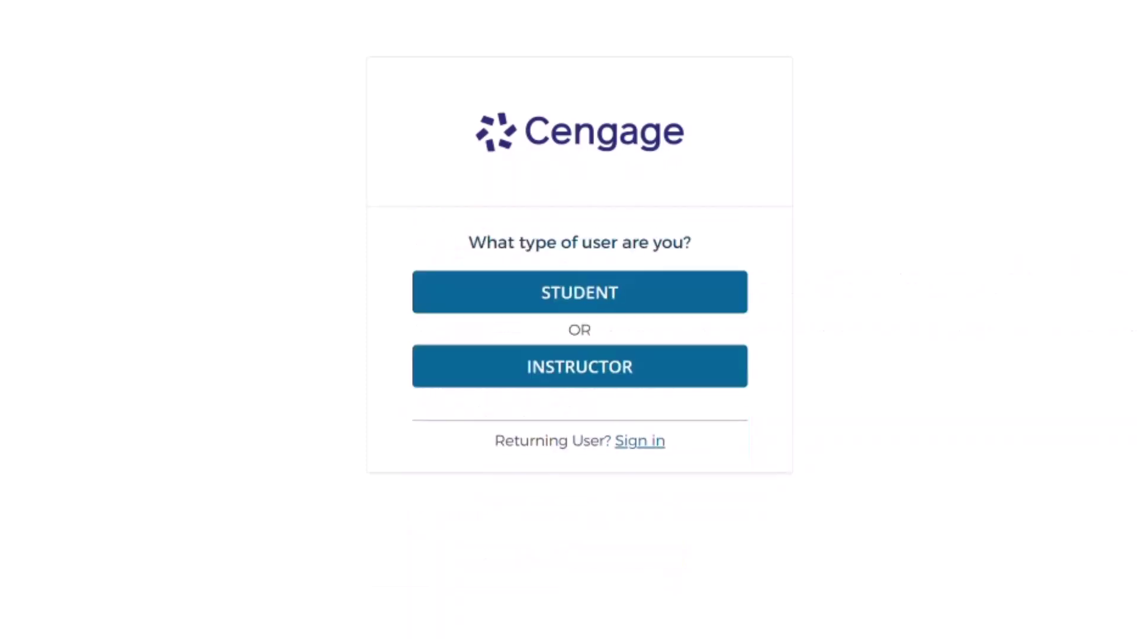
{"action": "left_click", "coordinate": [579, 298]}
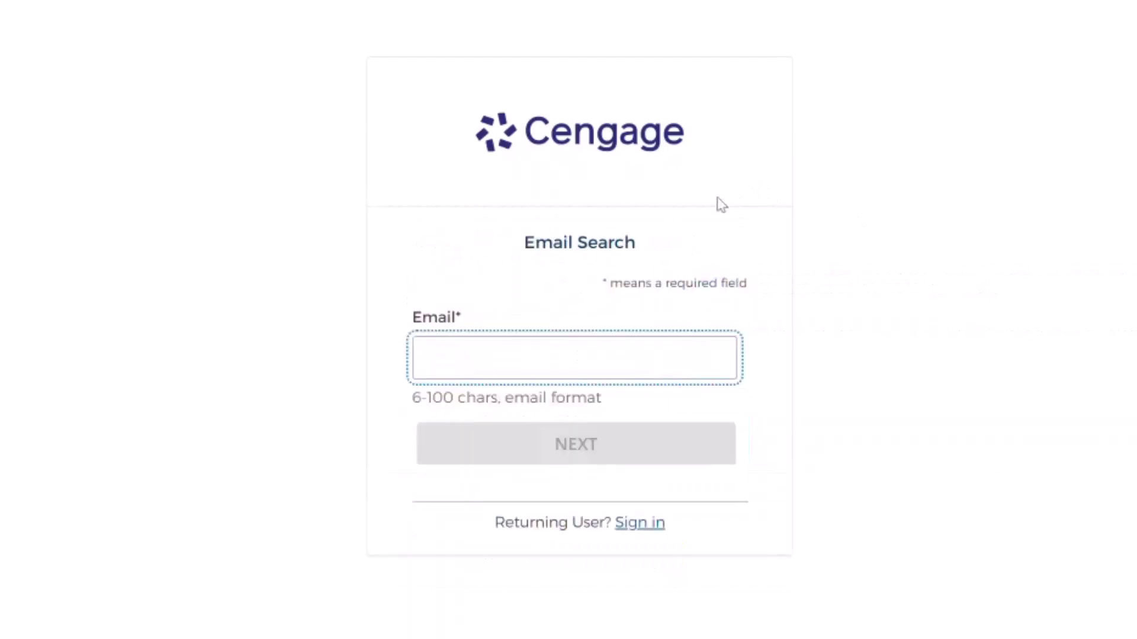
{"action": "type", "text": "eric"}
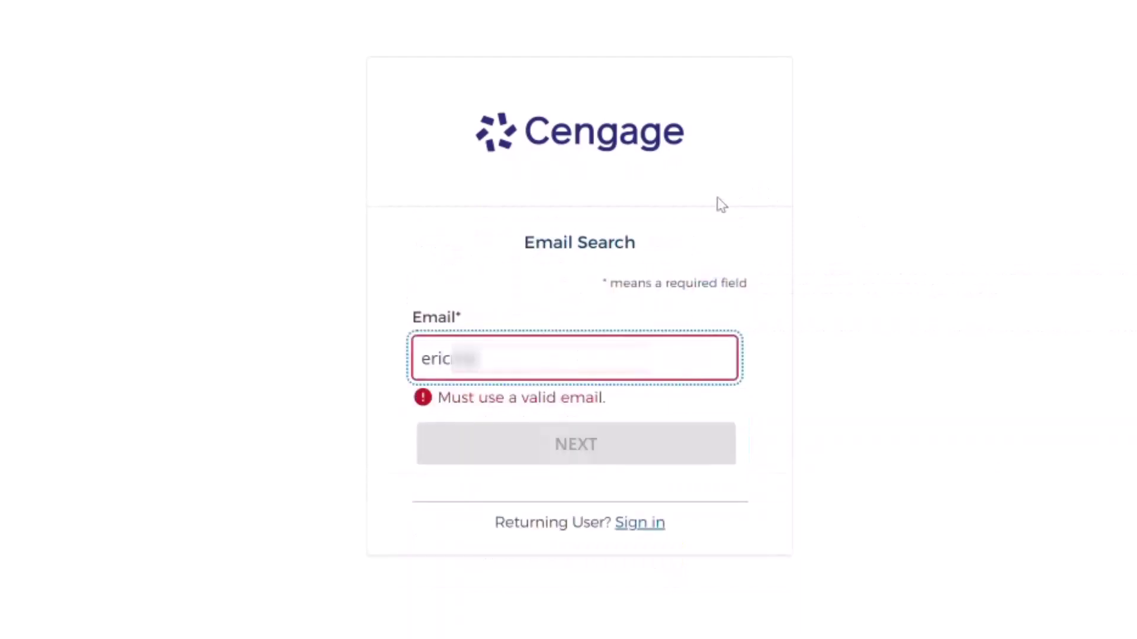
{"action": "type", "text": "xxxxxx"}
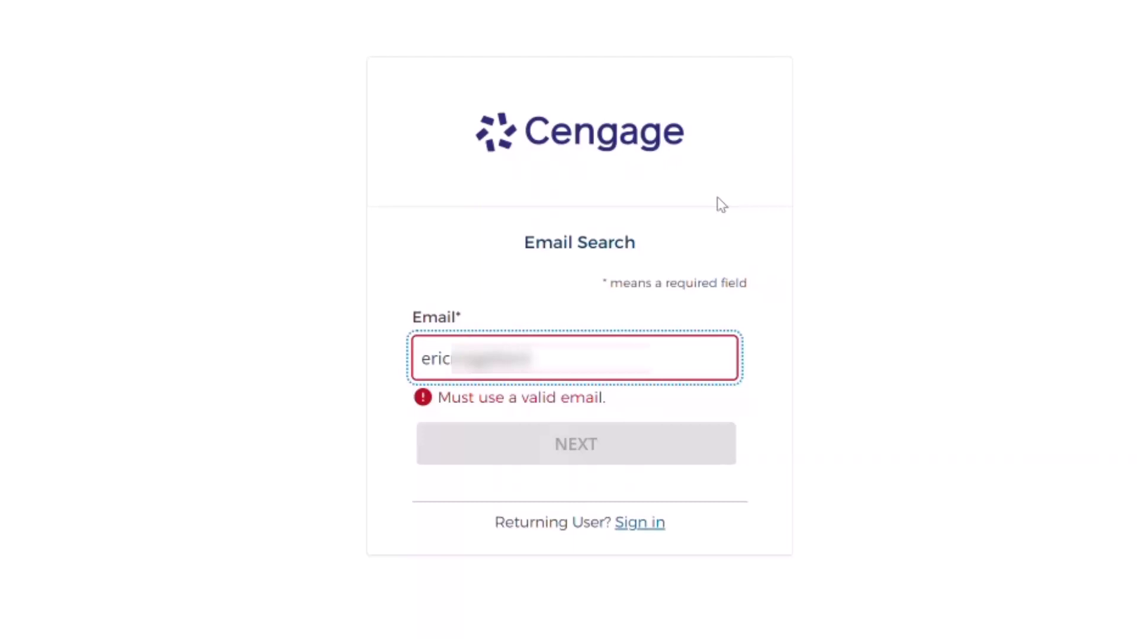
{"action": "type", "text": "xxxxxxxxx"}
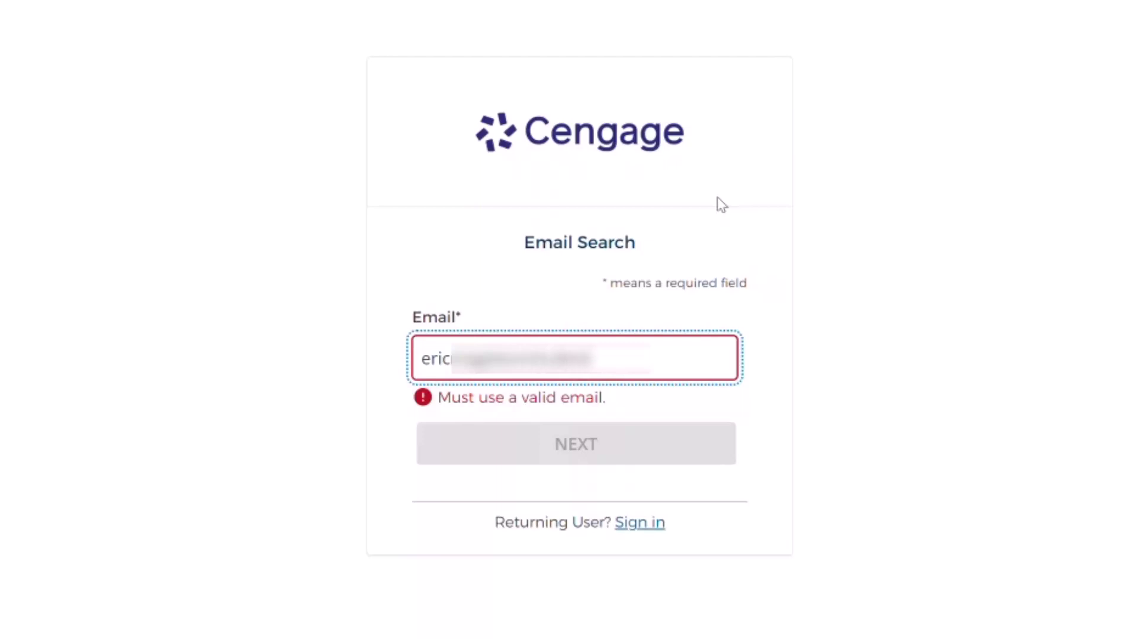
{"action": "type", "text": "xxxxxxxx"}
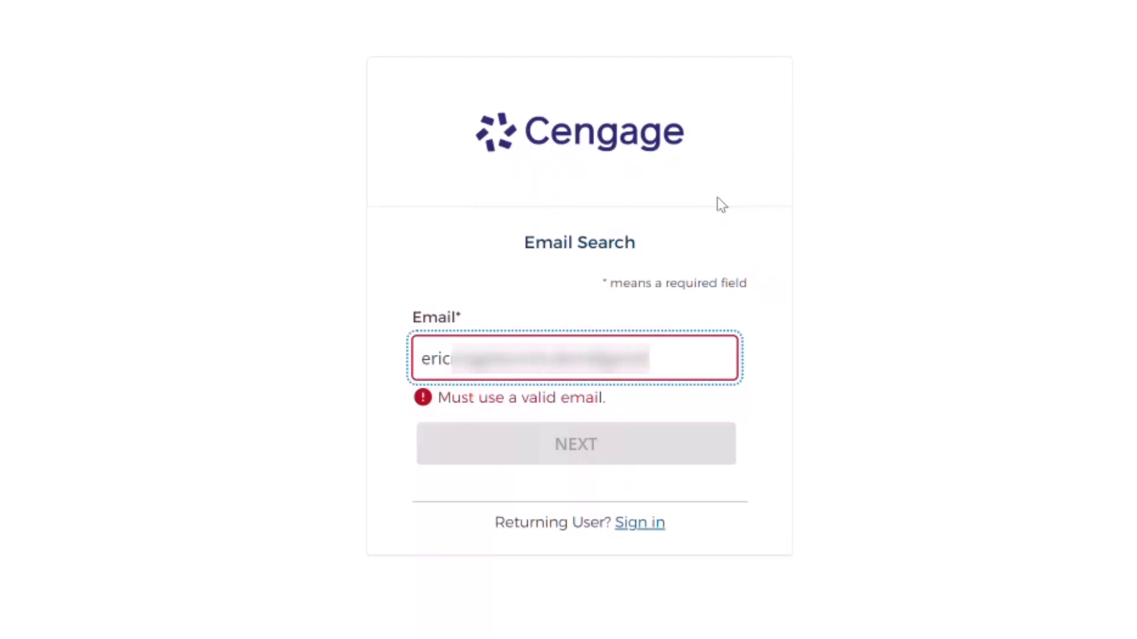
{"action": "type", "text": "com"}
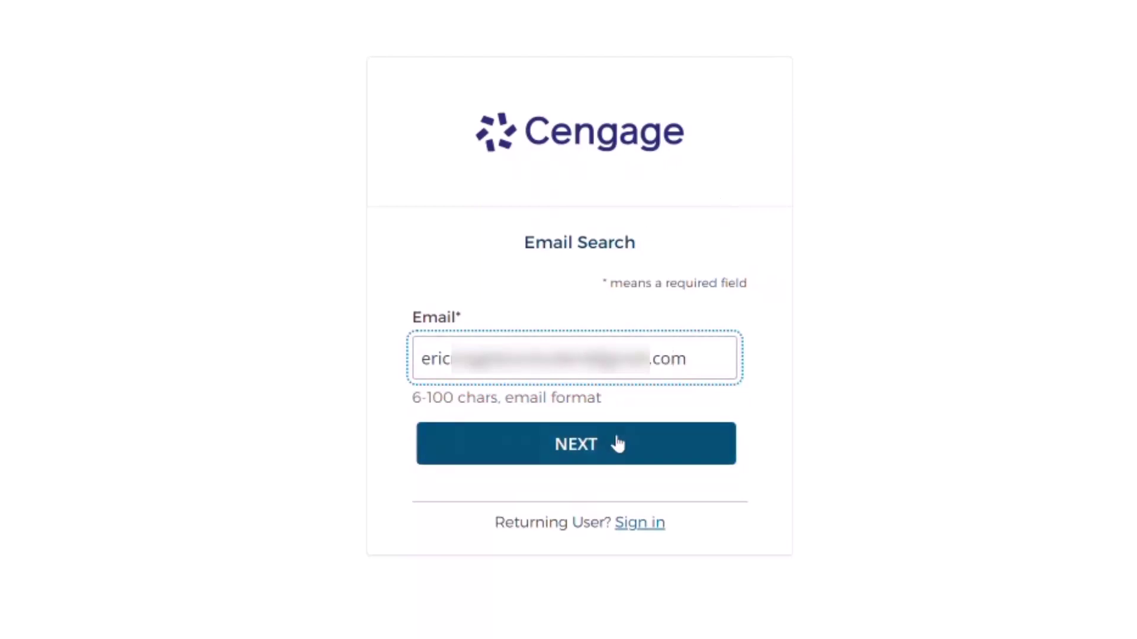
{"action": "left_click", "coordinate": [584, 456]}
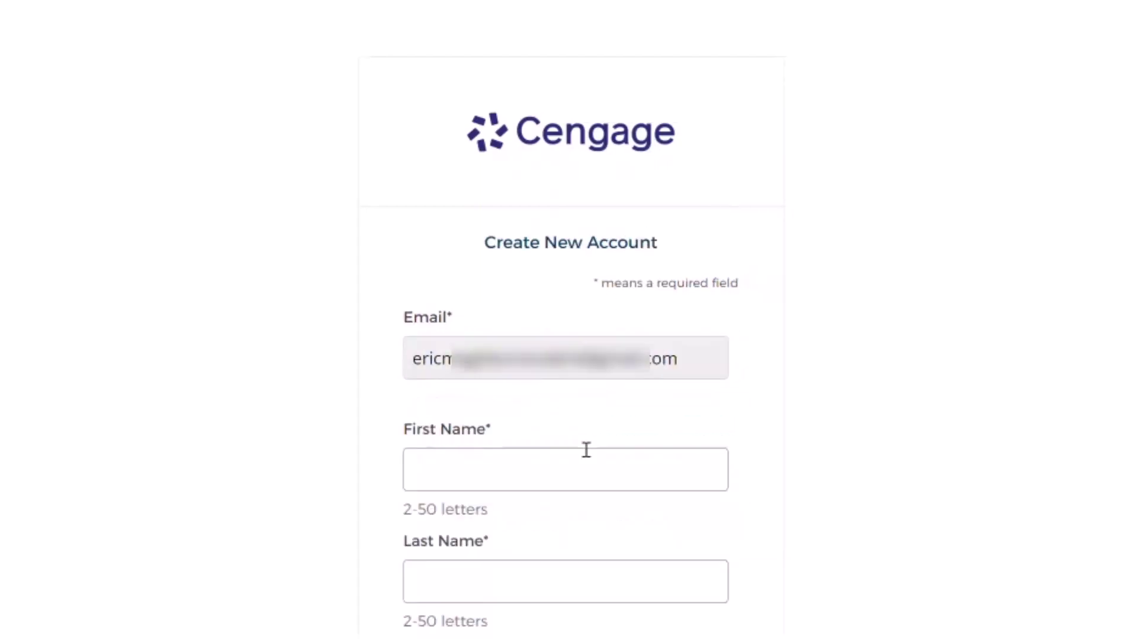
Fill in first and last name, birth year, Pacific timezone, accept the Terms of Use, and submit.
{"action": "left_click", "coordinate": [550, 475]}
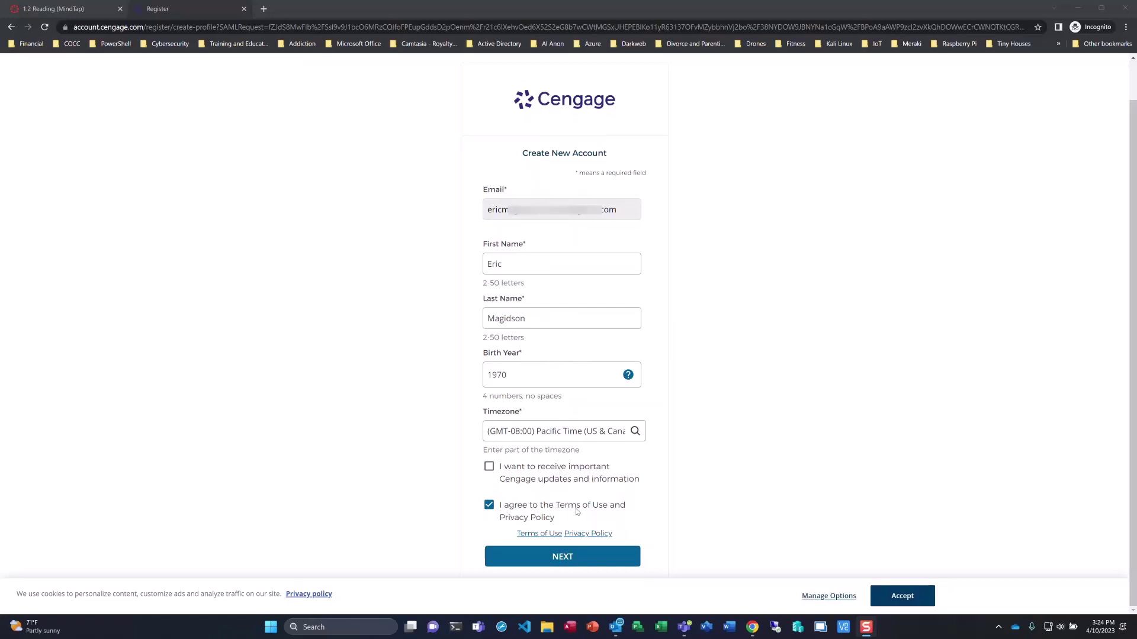
{"action": "left_click", "coordinate": [564, 558]}
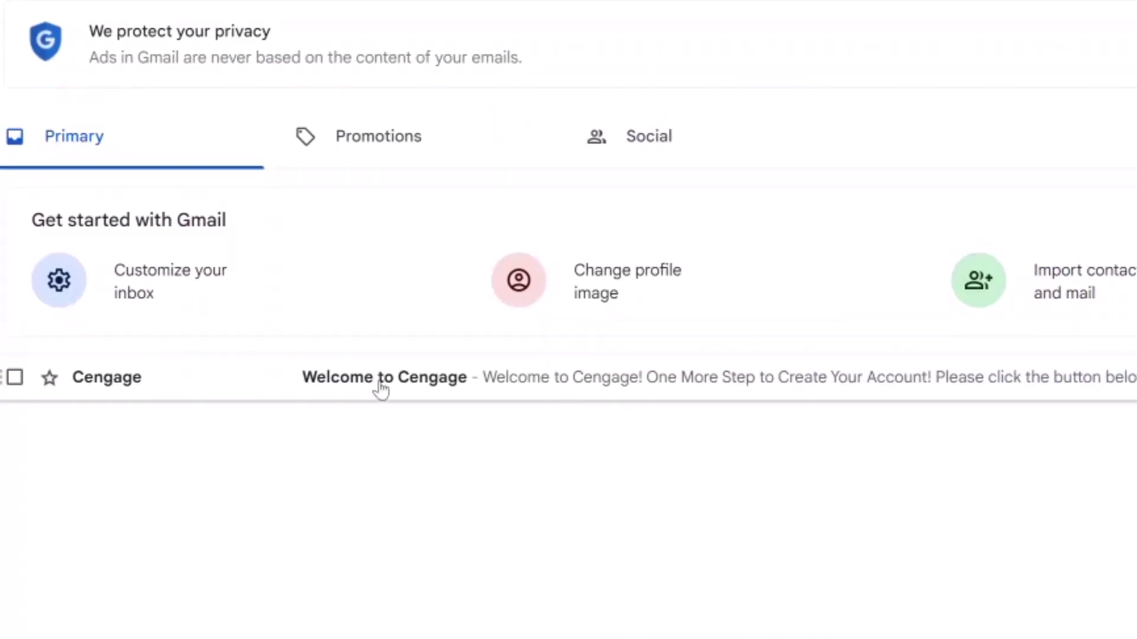
Open the Welcome to Cengage email in Gmail and activate the Cengage account.
{"action": "left_click", "coordinate": [381, 387]}
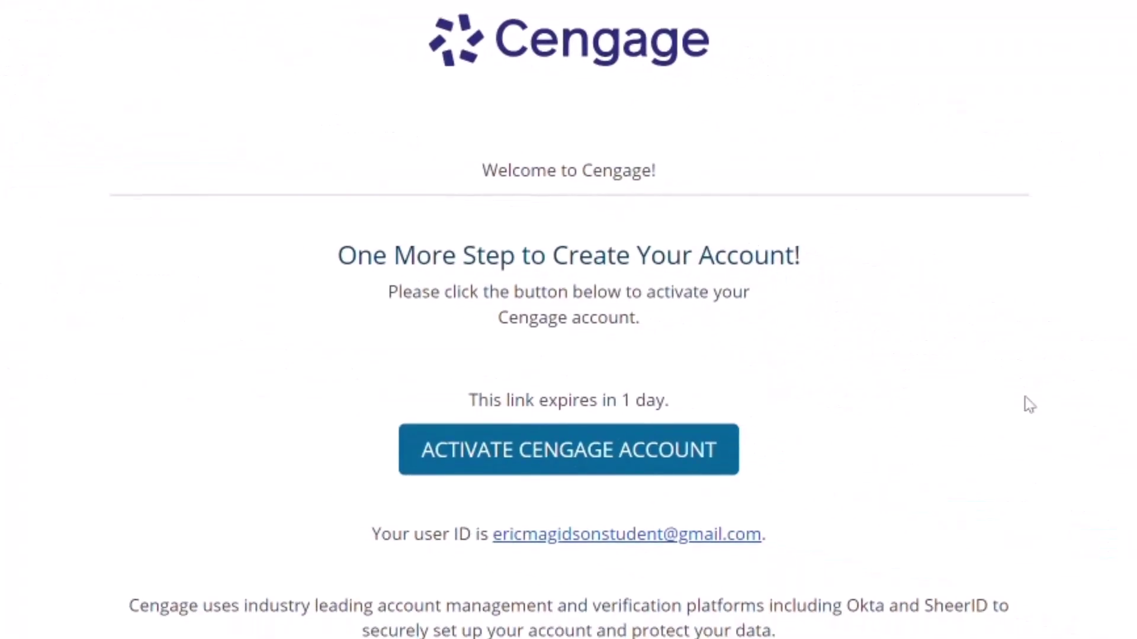
{"action": "left_click", "coordinate": [610, 465]}
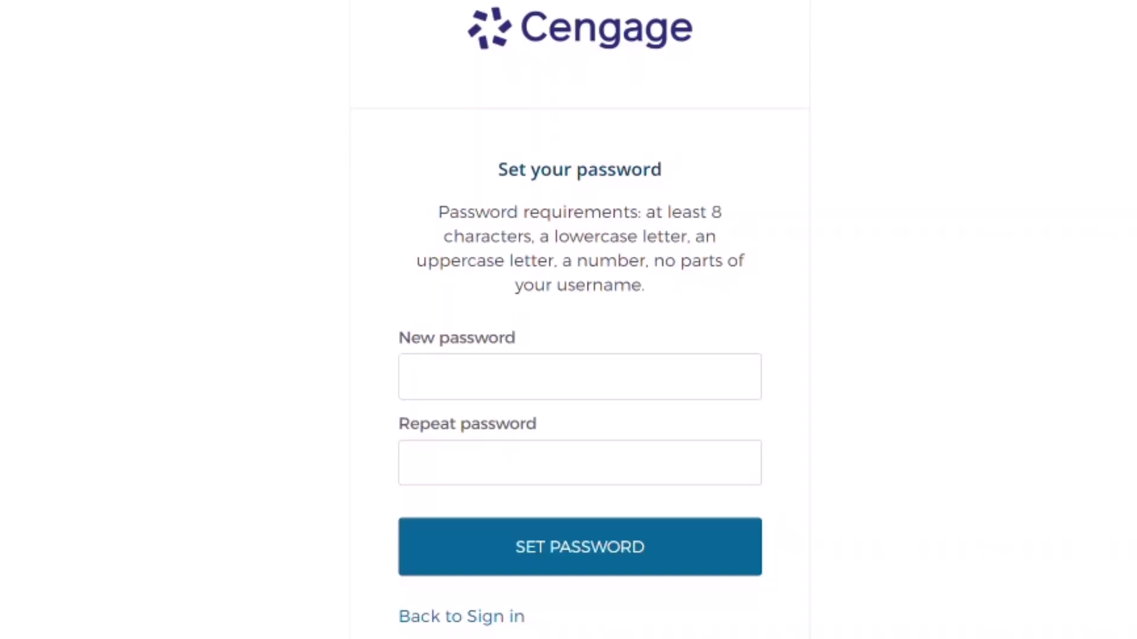
Enter the new account password in both fields and save it.
{"action": "key", "text": "ctrl+v"}
{"action": "key", "text": "Tab"}
{"action": "key", "text": "ctrl+v"}
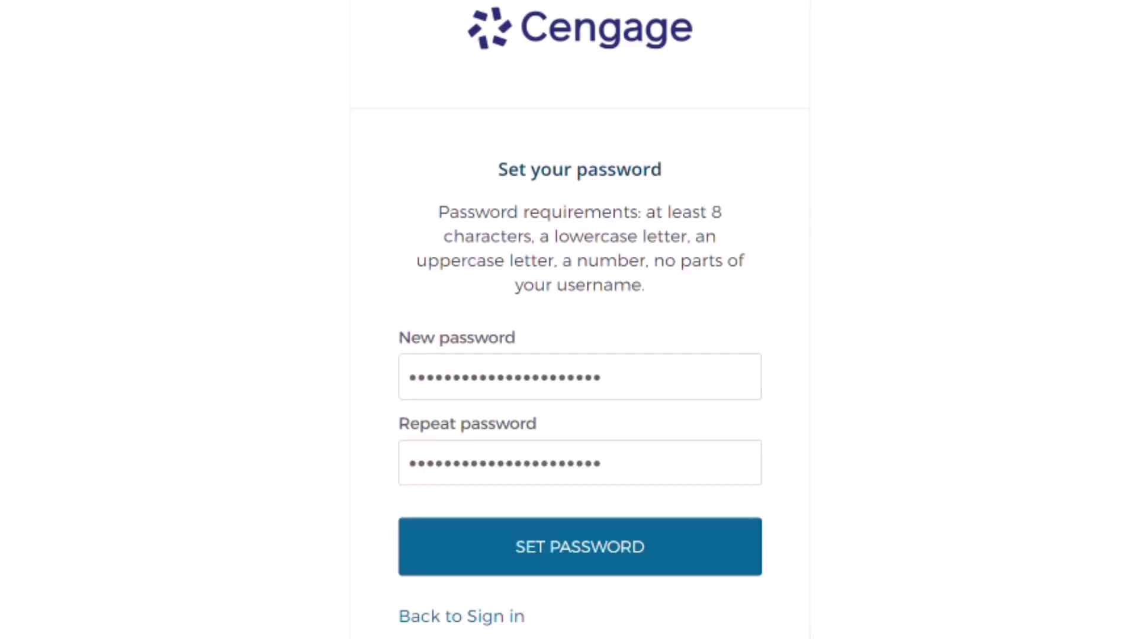
{"action": "left_click", "coordinate": [574, 551]}
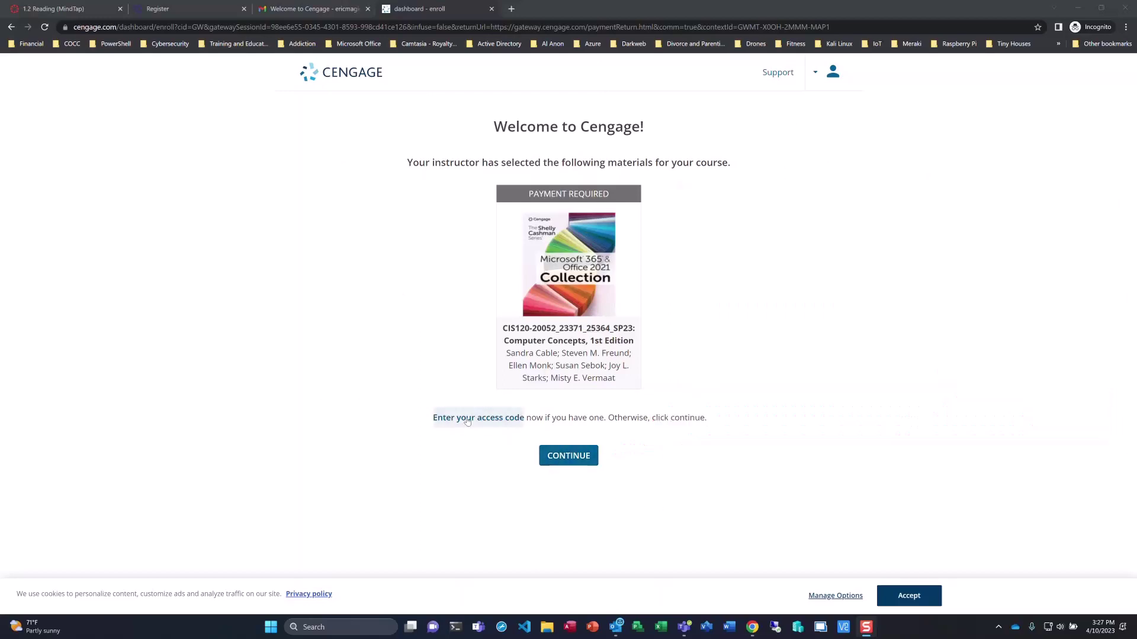
Register the course access code and confirm the swap to the correct Shelly Cashman product.
{"action": "left_click", "coordinate": [467, 419]}
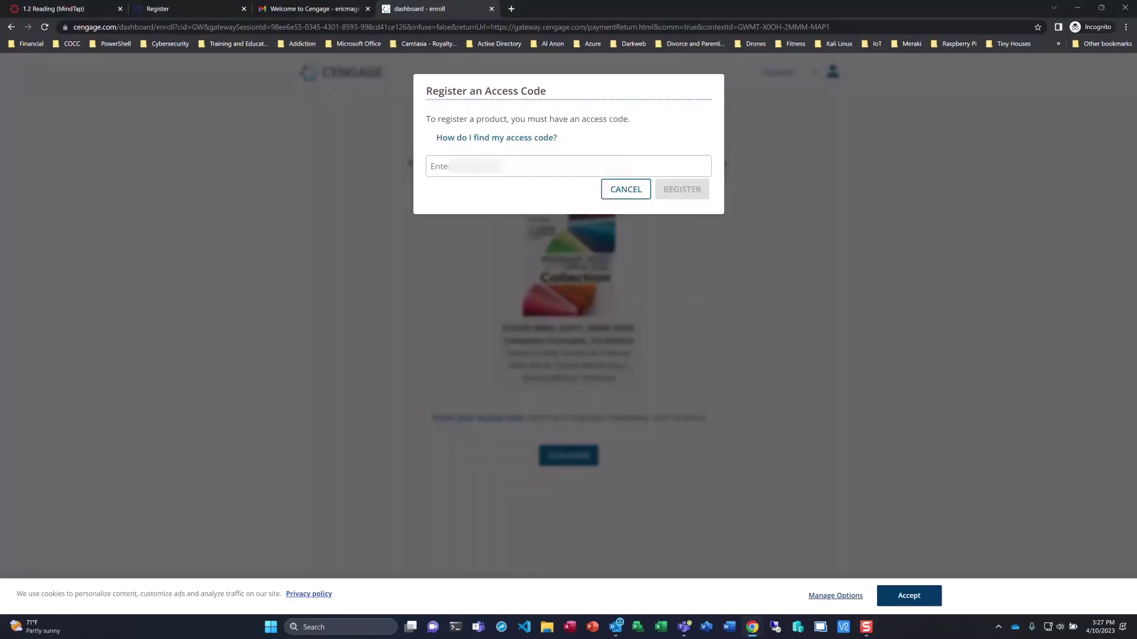
{"action": "key", "text": "ctrl+v"}
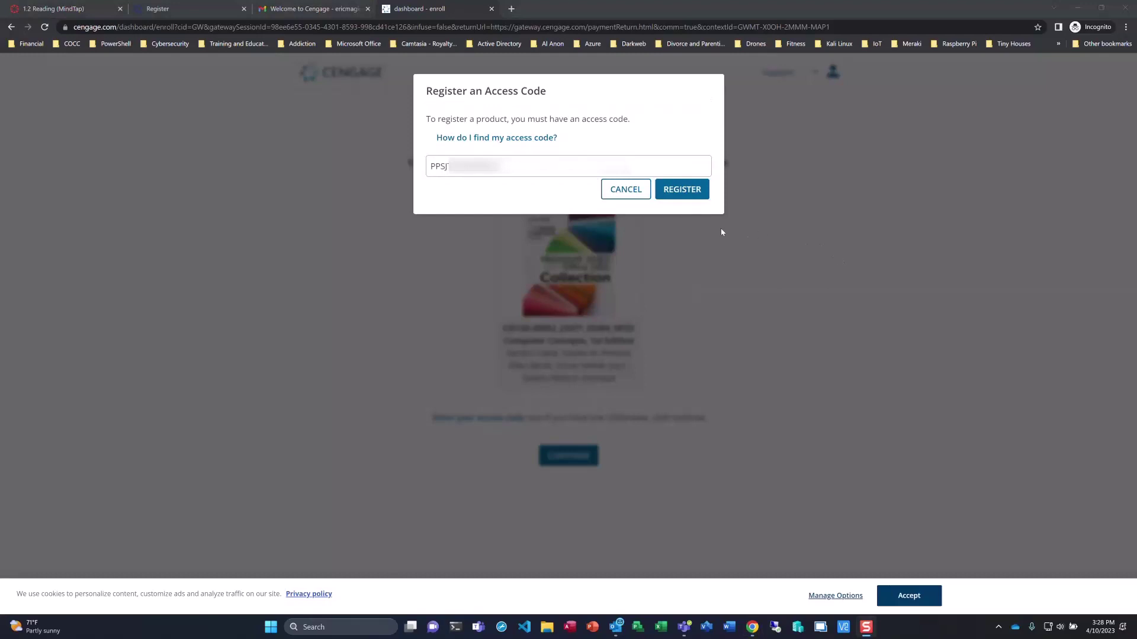
{"action": "left_click", "coordinate": [681, 191]}
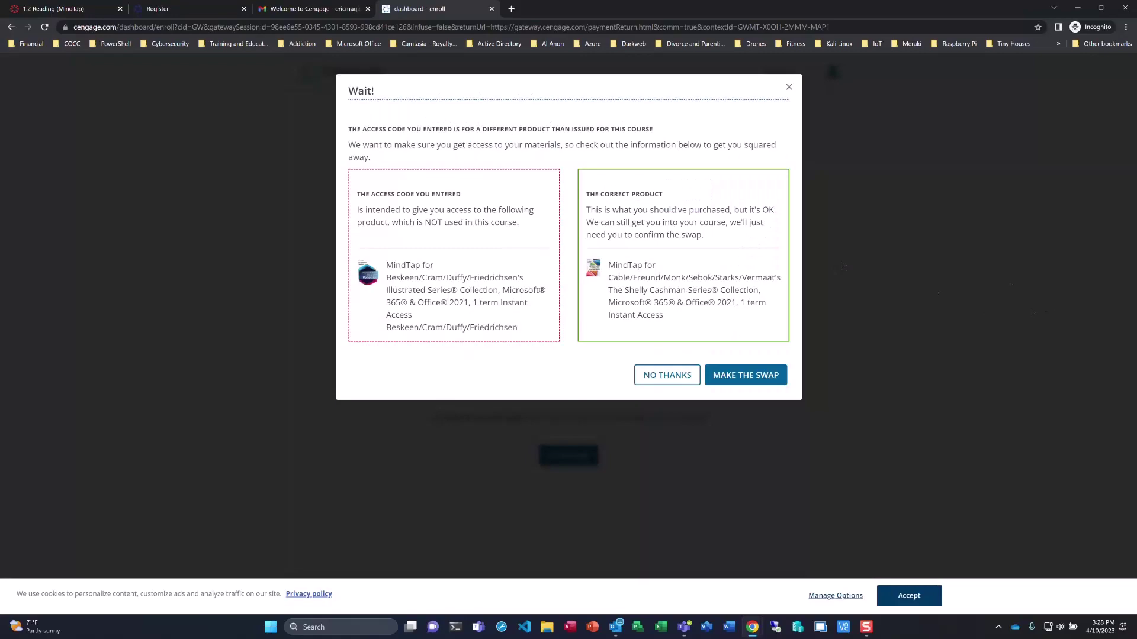
{"action": "key", "text": "Print"}
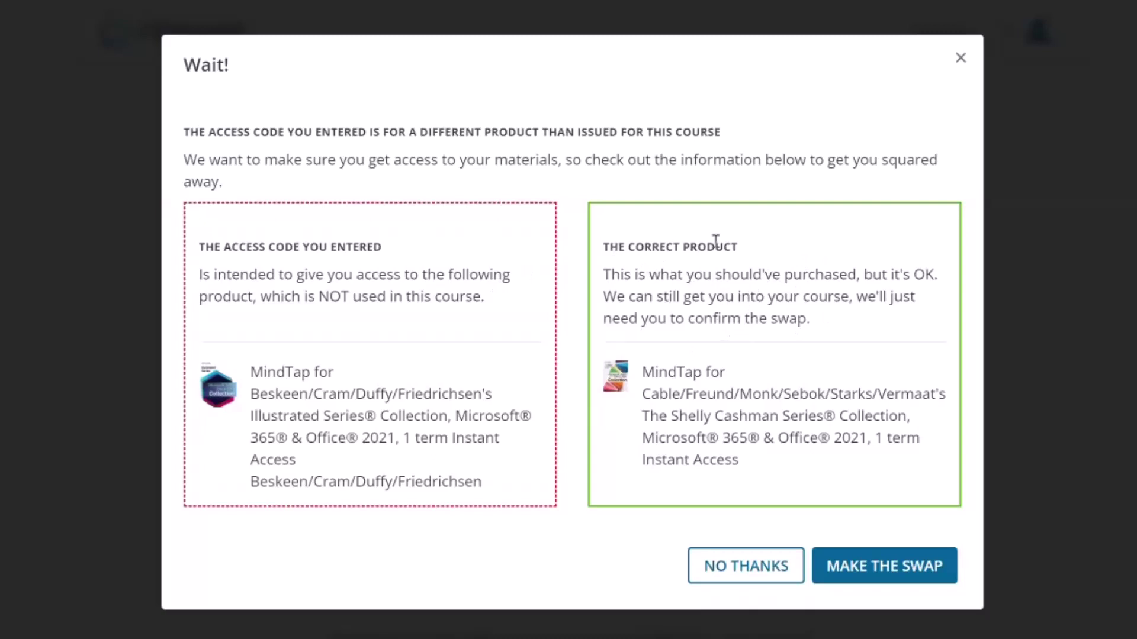
{"action": "left_click", "coordinate": [901, 565]}
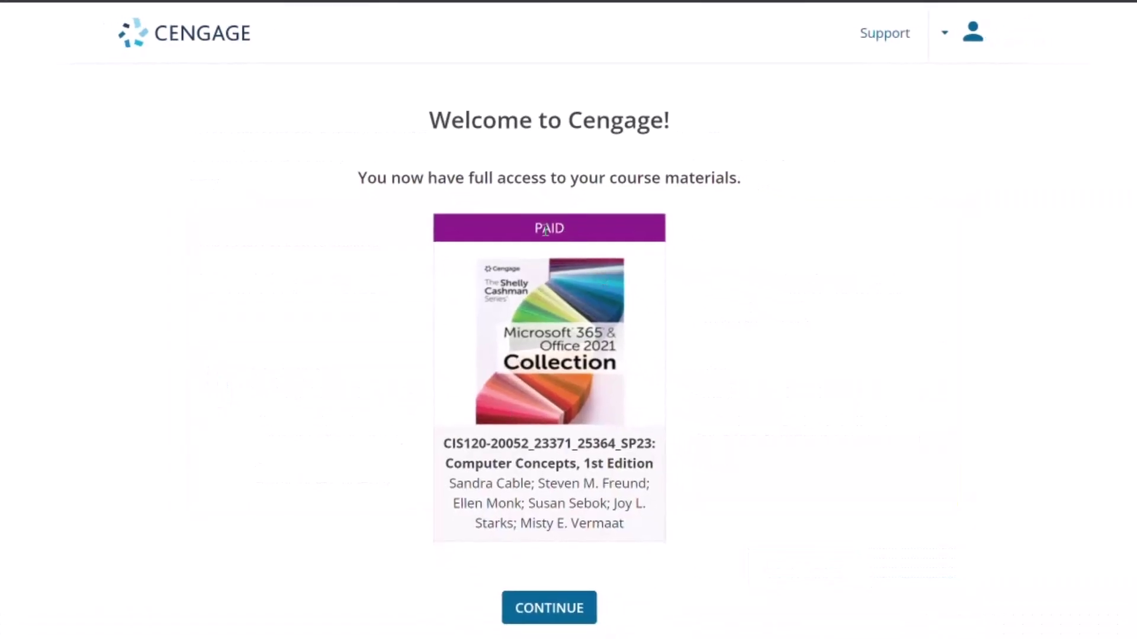
Enter the paid course materials, dismiss the course info and MindTap tour, then close the reading tab.
{"action": "left_click", "coordinate": [548, 614]}
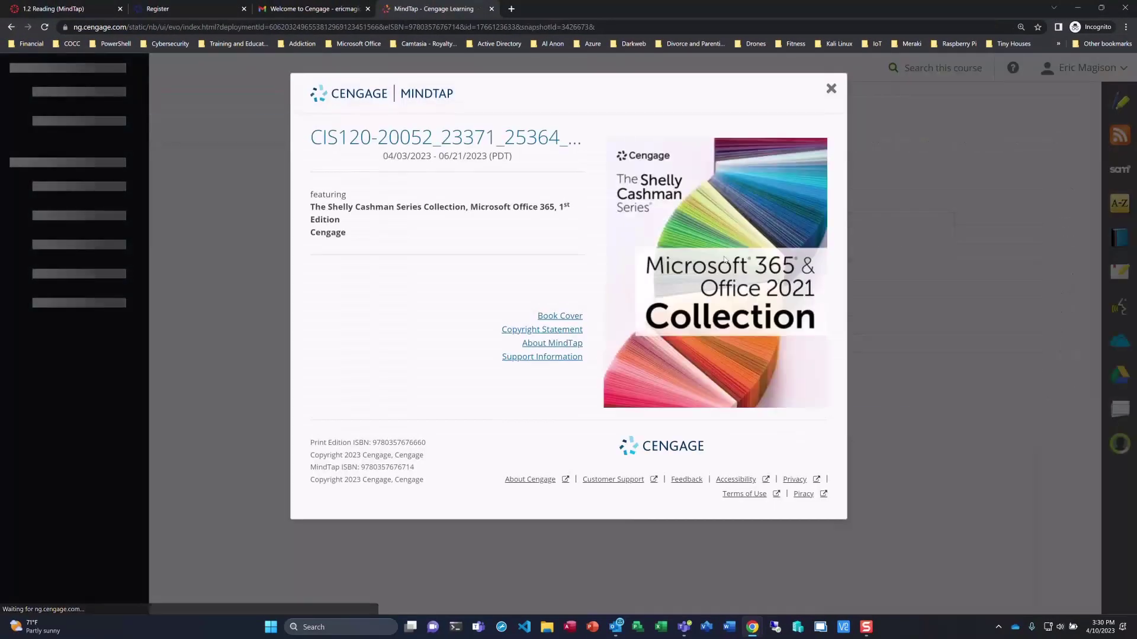
{"action": "left_click", "coordinate": [832, 90]}
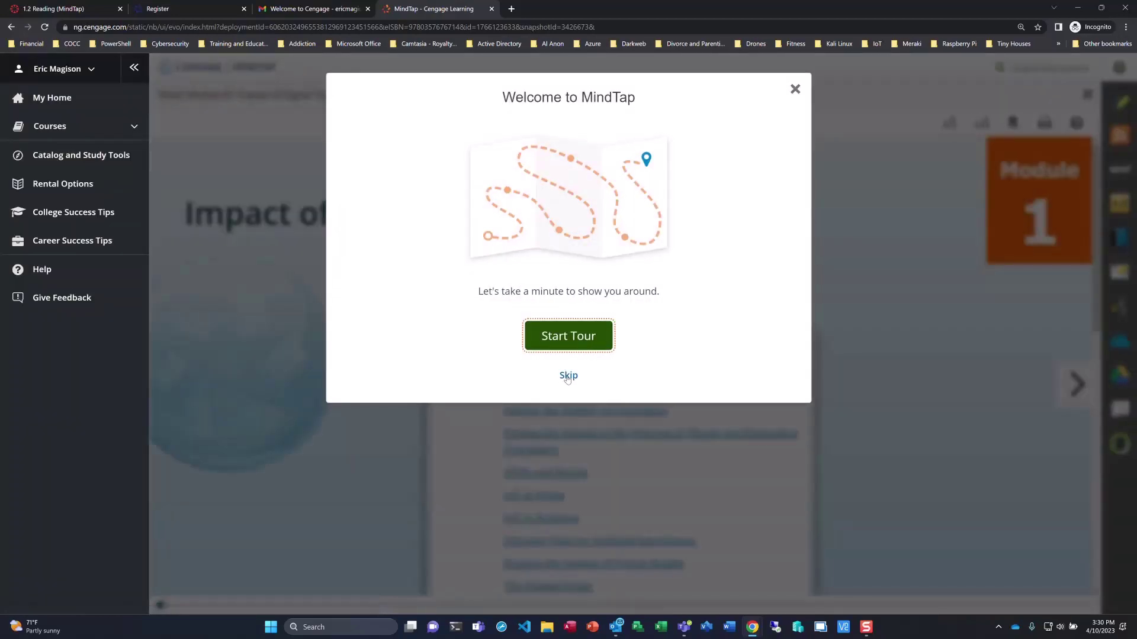
{"action": "left_click", "coordinate": [568, 377]}
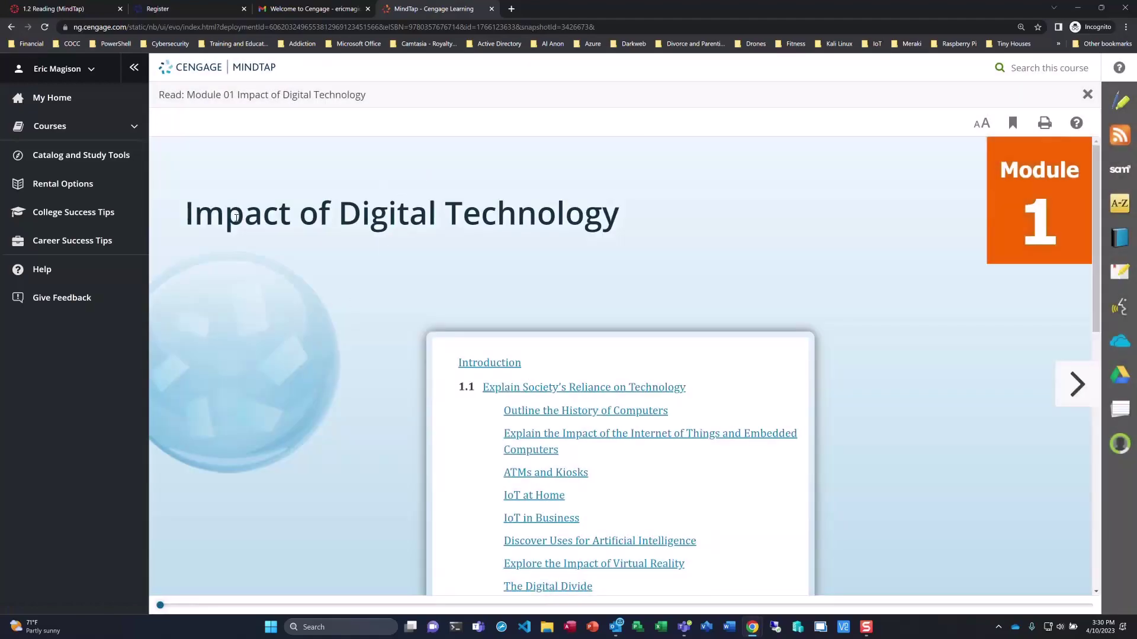
{"action": "left_click", "coordinate": [491, 9]}
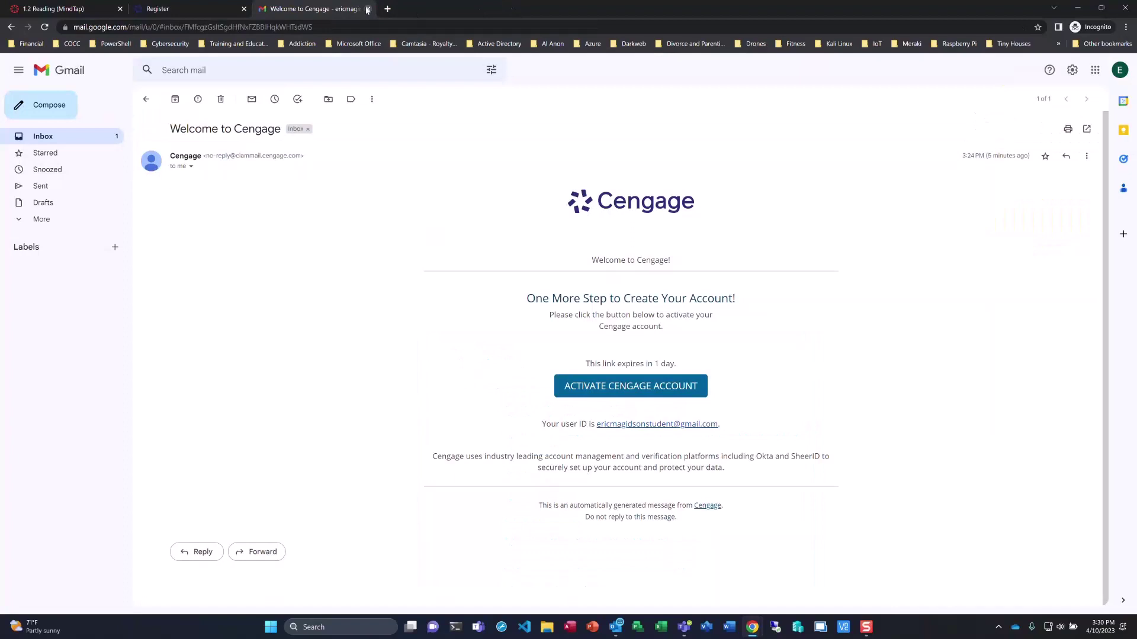
Close the Gmail and Register tabs and open Week 1's 1.6 Training (MindTap) from Modules.
{"action": "left_click", "coordinate": [367, 9]}
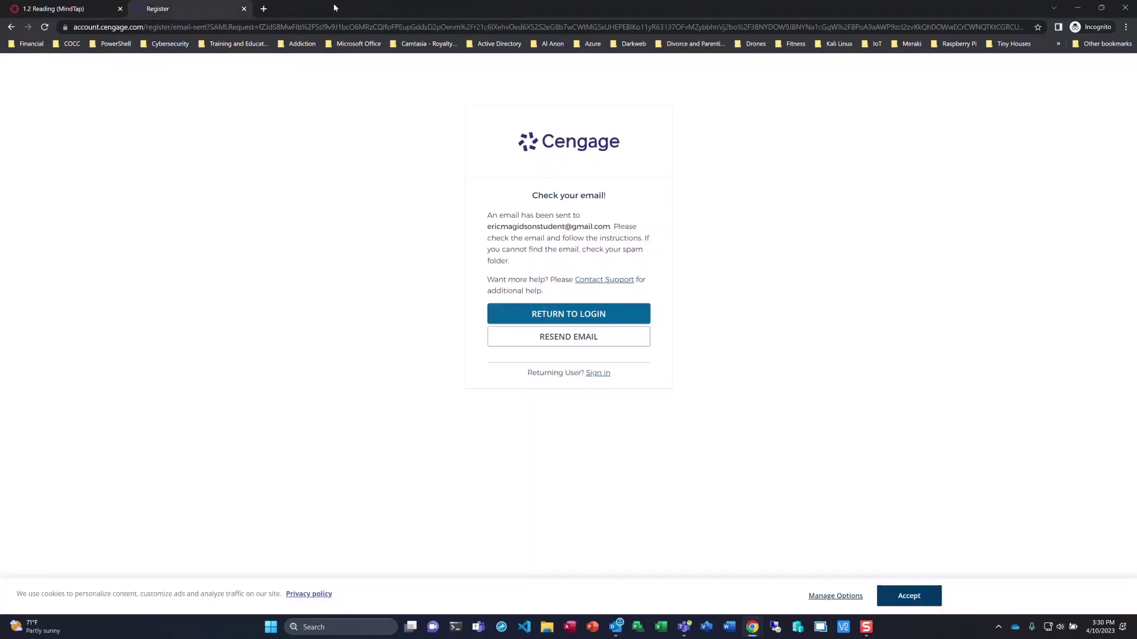
{"action": "left_click", "coordinate": [244, 10]}
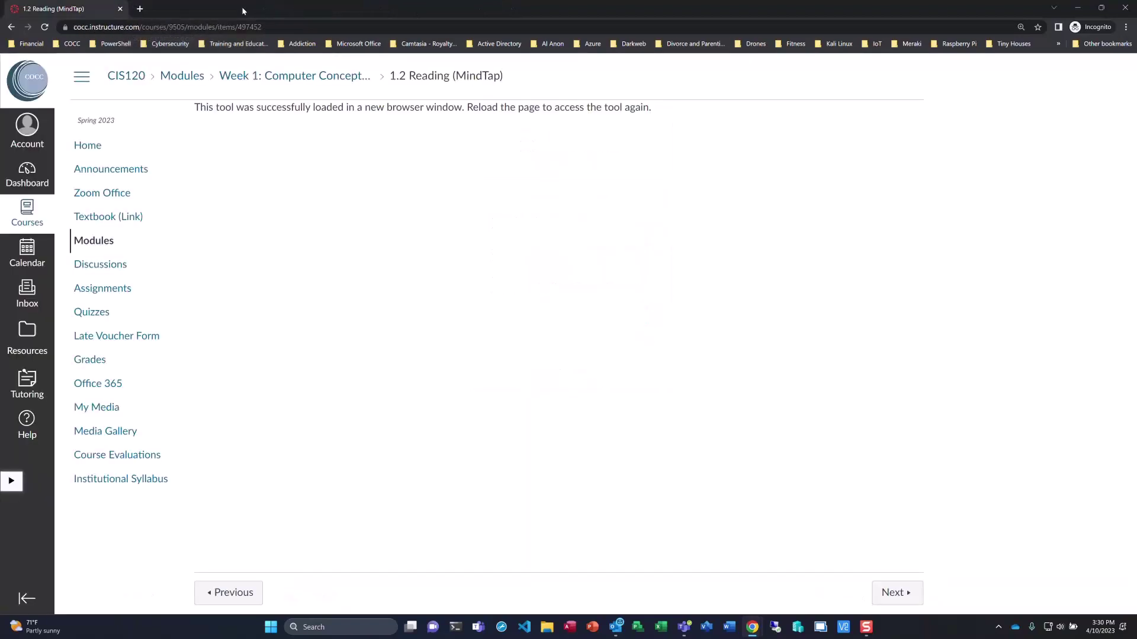
{"action": "left_click", "coordinate": [94, 240]}
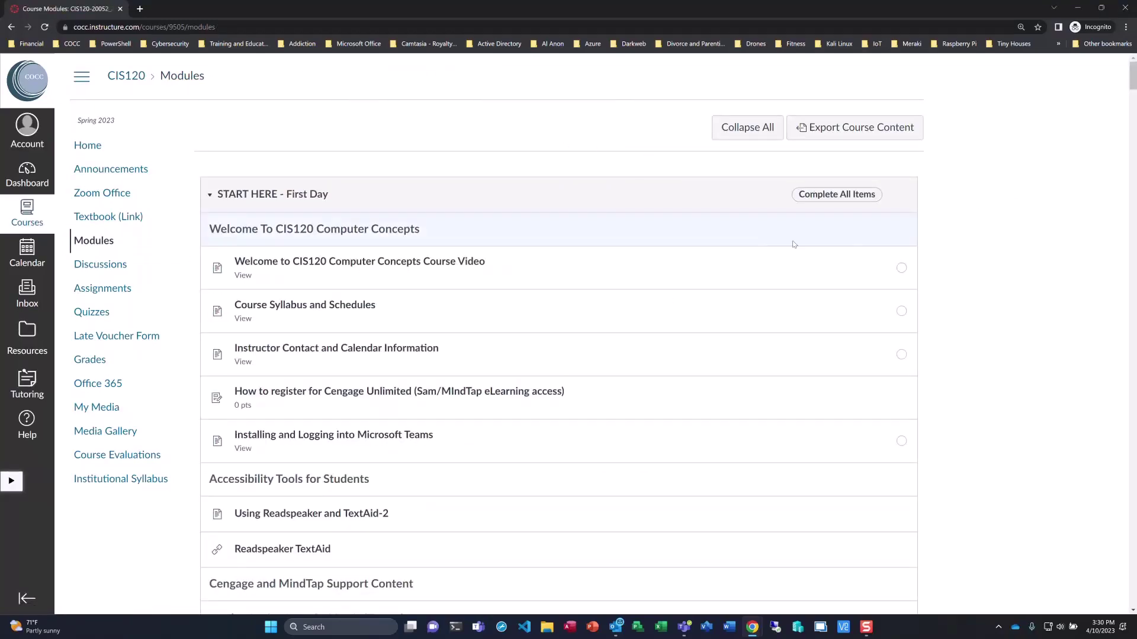
{"action": "scroll", "coordinate": [953, 237], "scroll_direction": "down", "scroll_amount": 10}
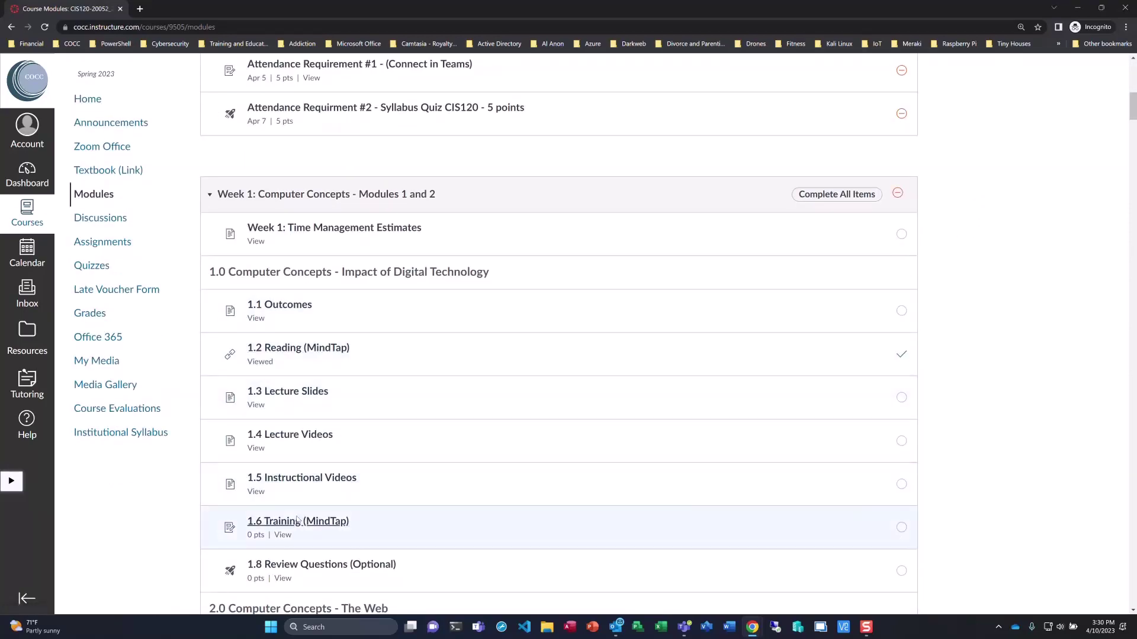
{"action": "left_click", "coordinate": [318, 525]}
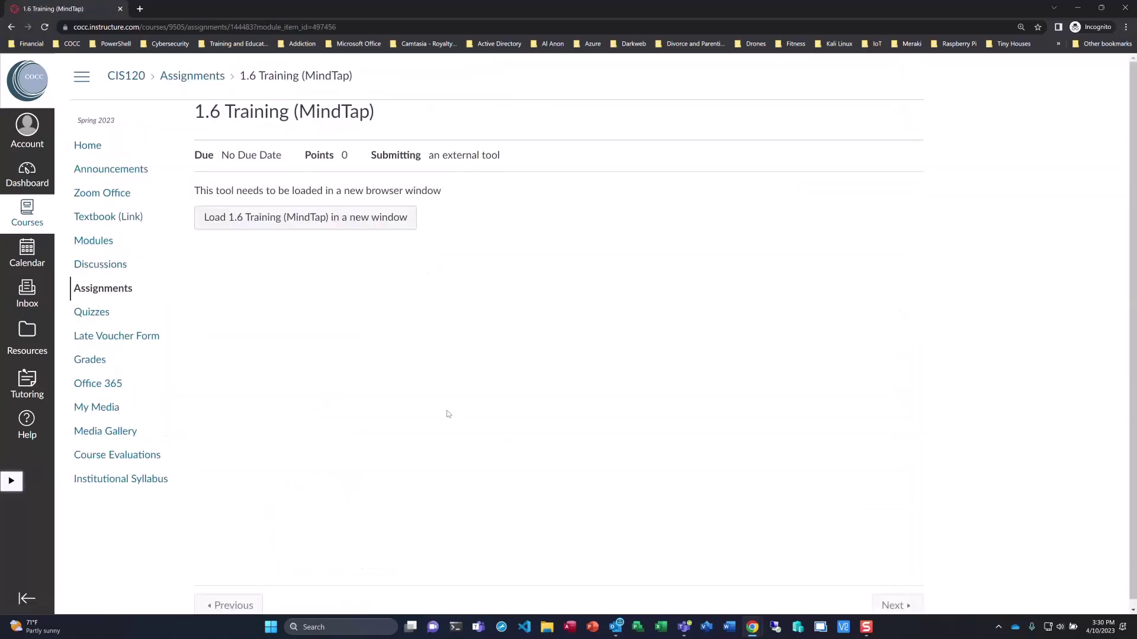
Launch 1.6 Training (MindTap) in a new window.
{"action": "left_click", "coordinate": [315, 220]}
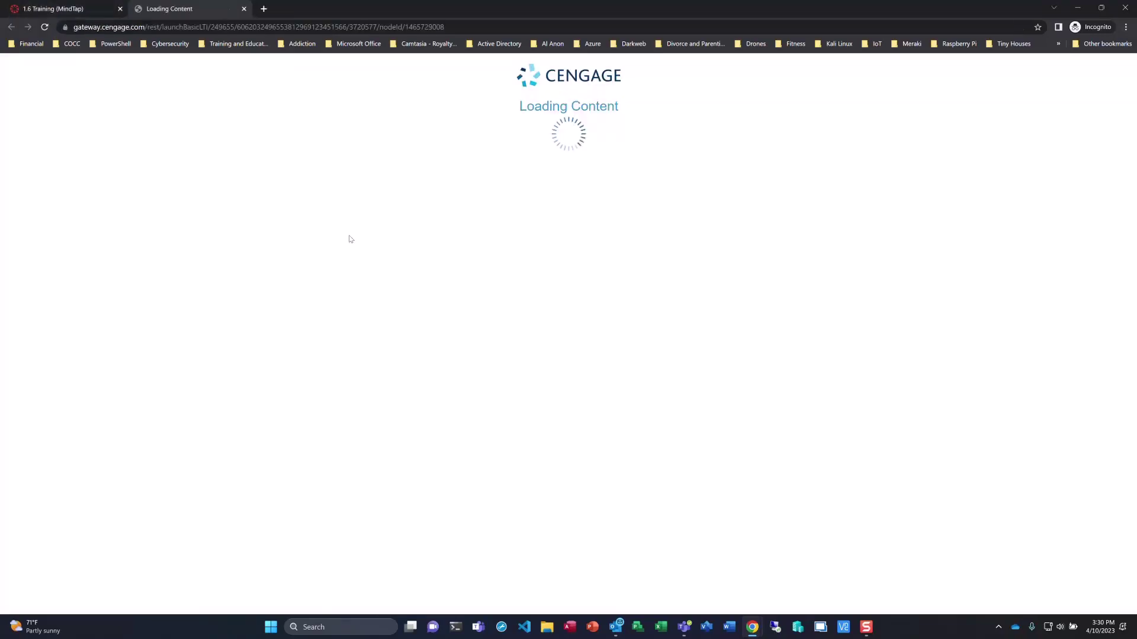